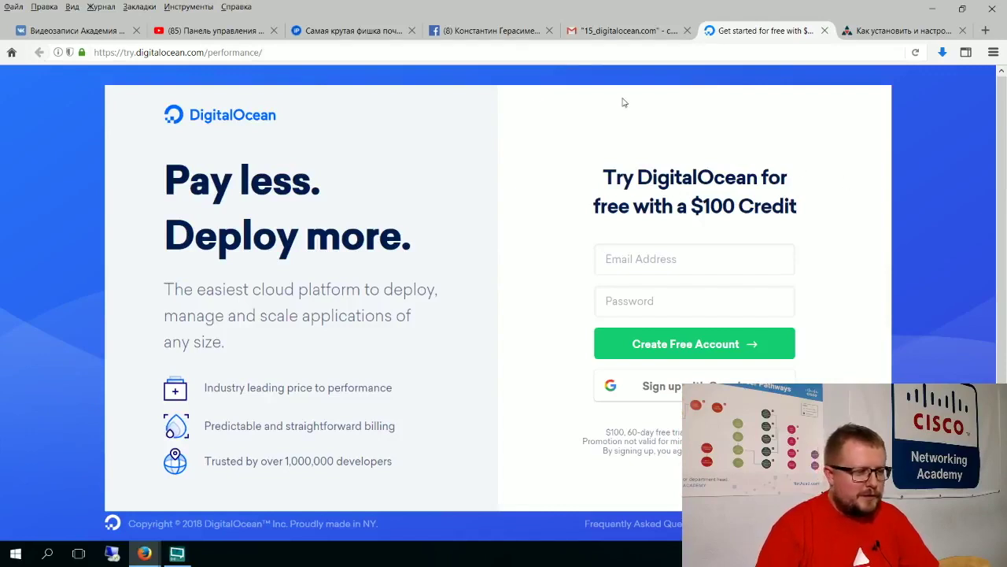
# Step: Select the $100-credit sign-up page's web address in the address bar for copying
pyautogui.click(456, 52)
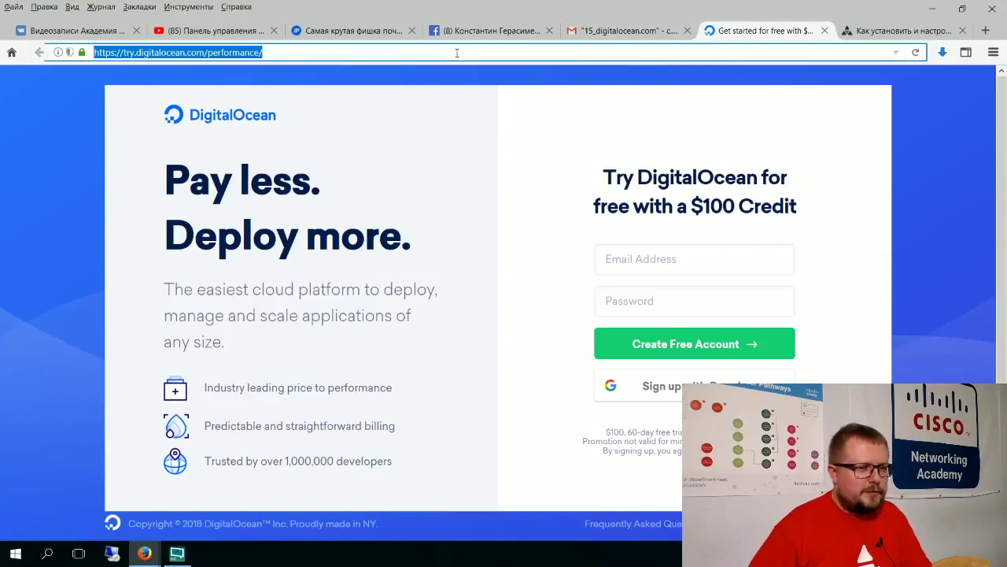
# Step: Paste and send the DigitalOcean sign-up link in the YouTube live chat, then go to VK
pyautogui.click(209, 30)
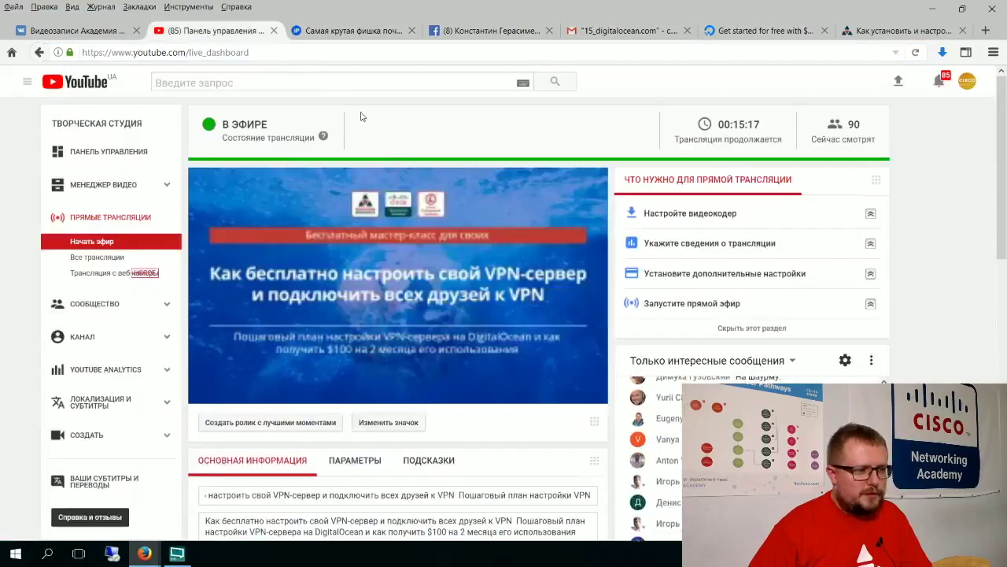
pyautogui.scroll(-2, 1004, 257)
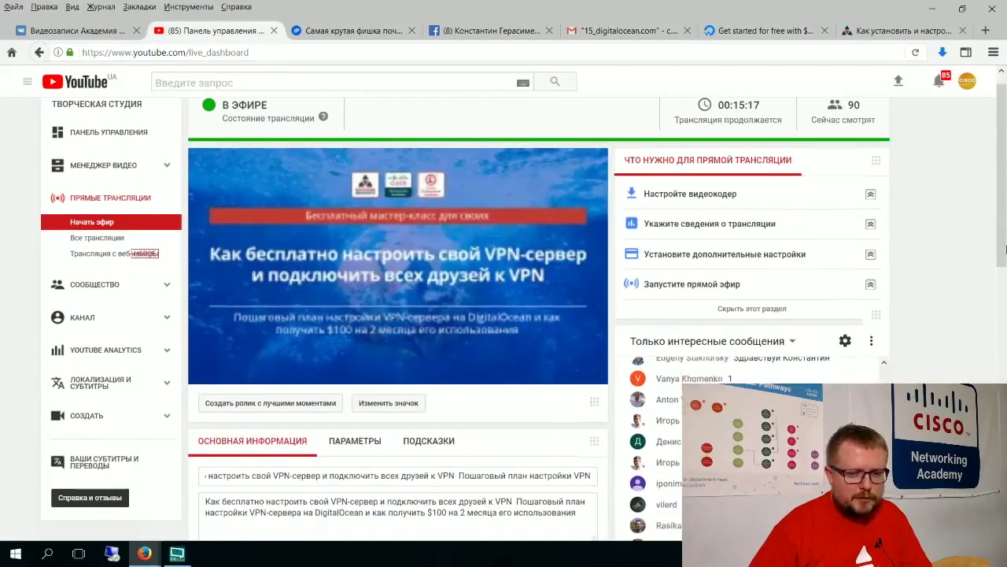
pyautogui.scroll(-3, 1004, 257)
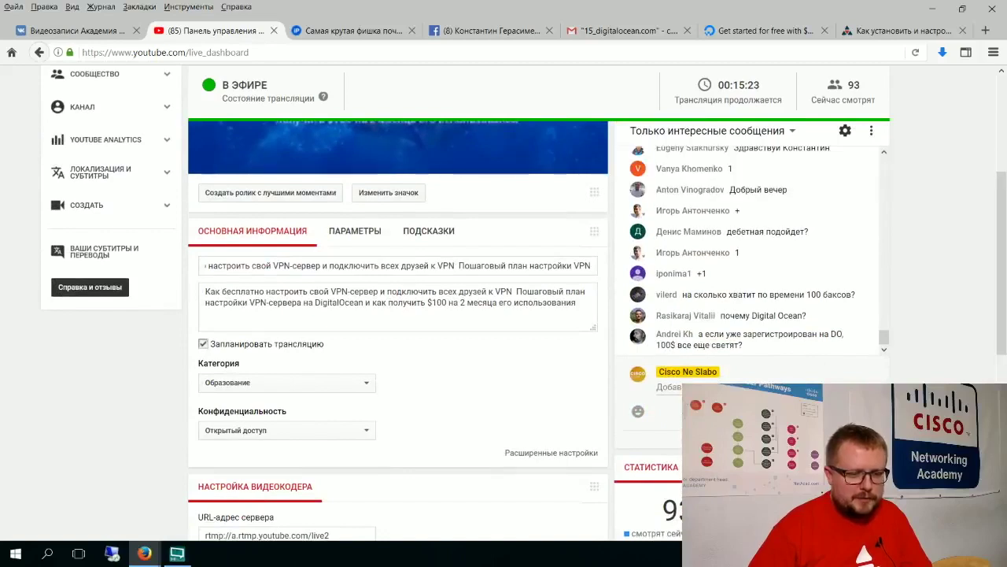
pyautogui.click(669, 386)
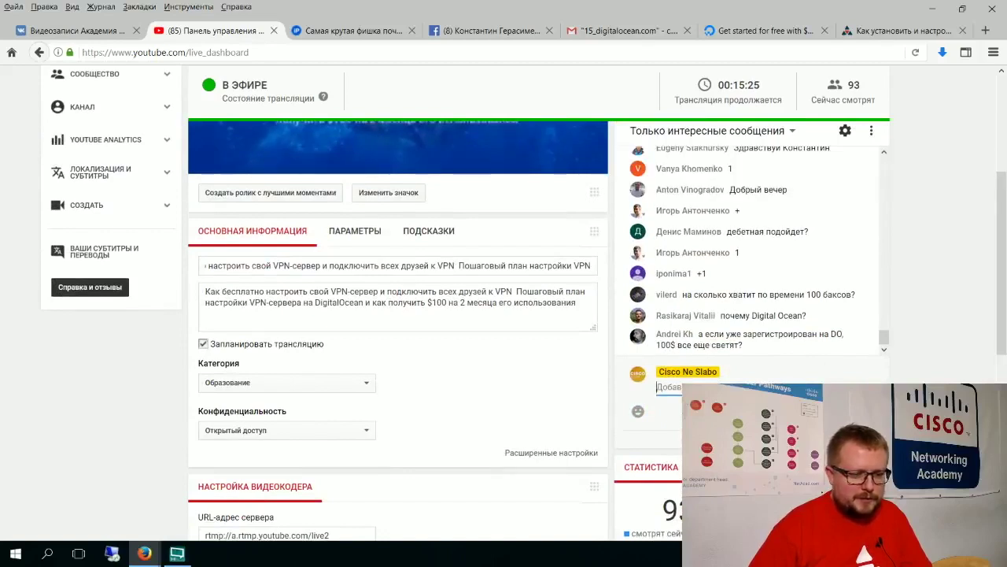
pyautogui.hotkey('ctrl', 'v')
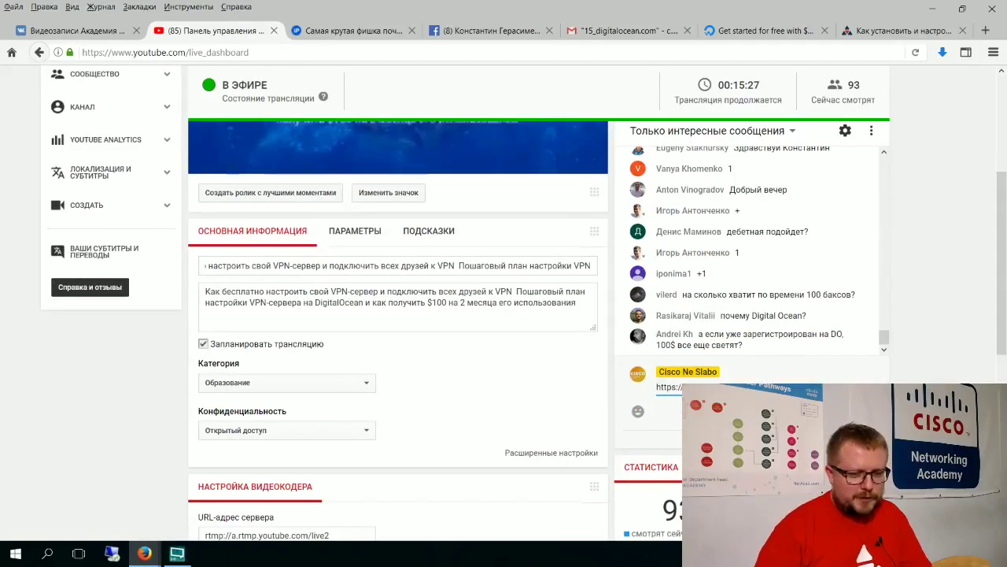
pyautogui.press('Return')
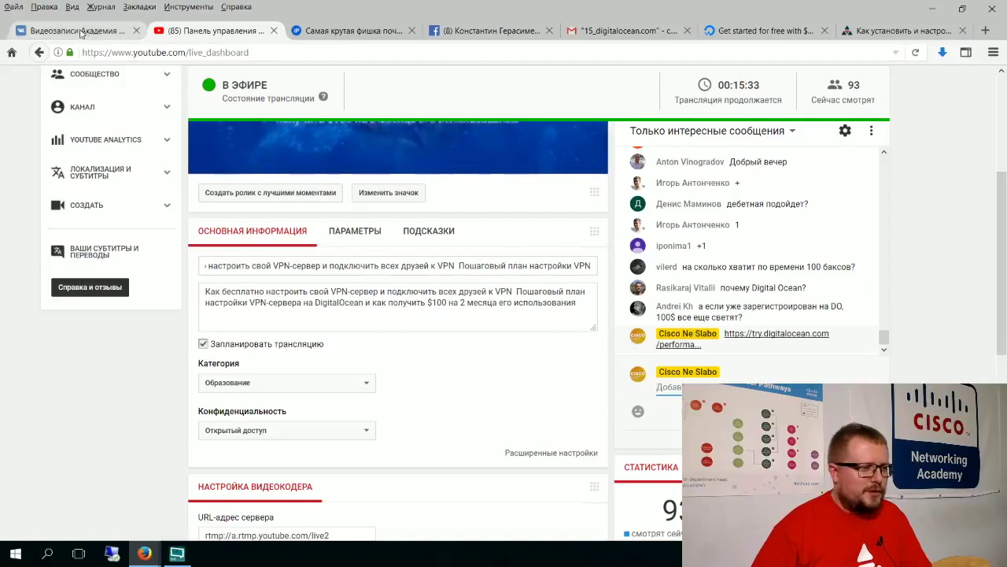
pyautogui.click(110, 33)
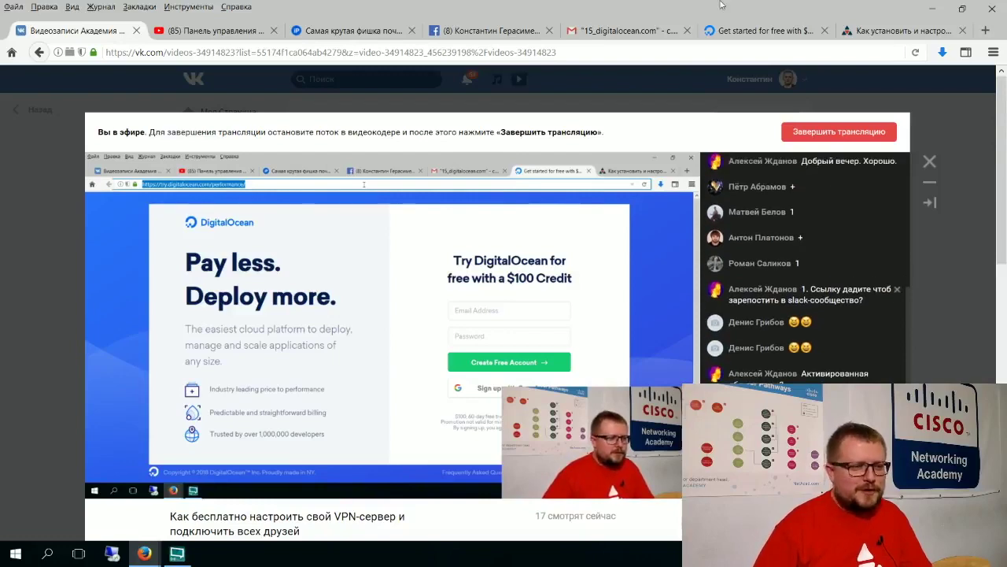
# Step: Check the Gmail 15_digitalocean.com label, then return to the DigitalOcean sign-up page
pyautogui.click(629, 29)
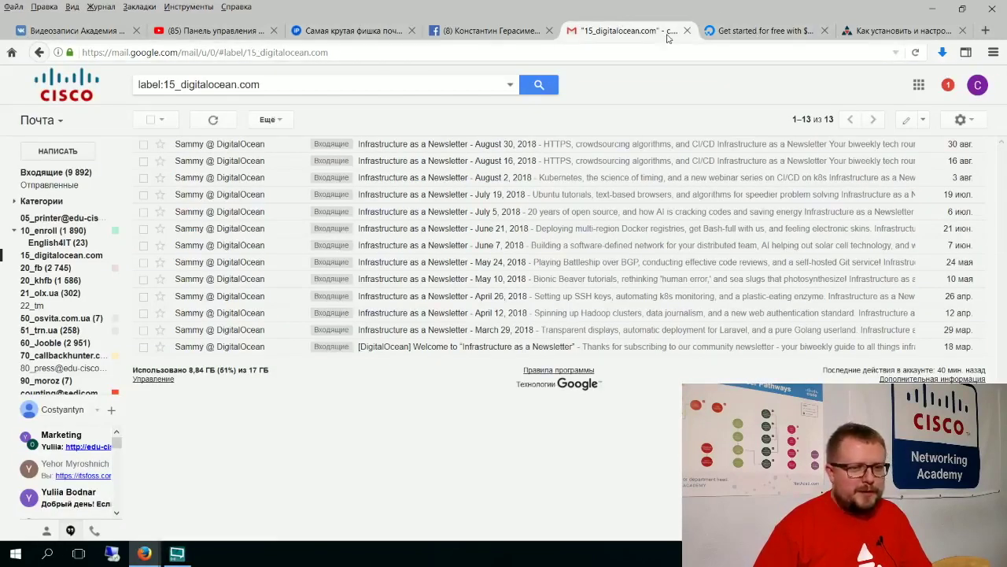
pyautogui.click(735, 31)
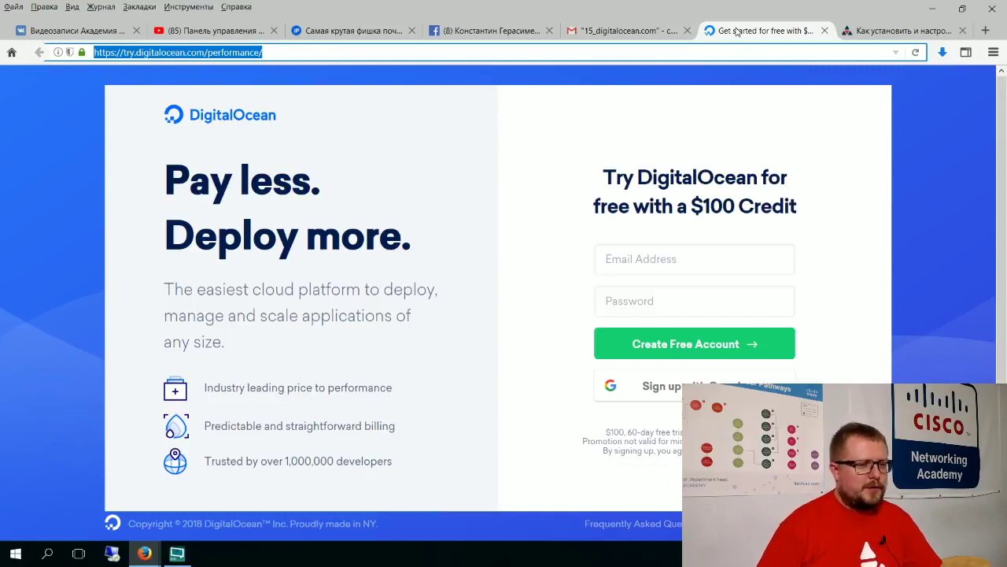
# Step: Visit the Facebook news feed and YouTube dashboard, then return to the sign-up e-mail field
pyautogui.click(511, 33)
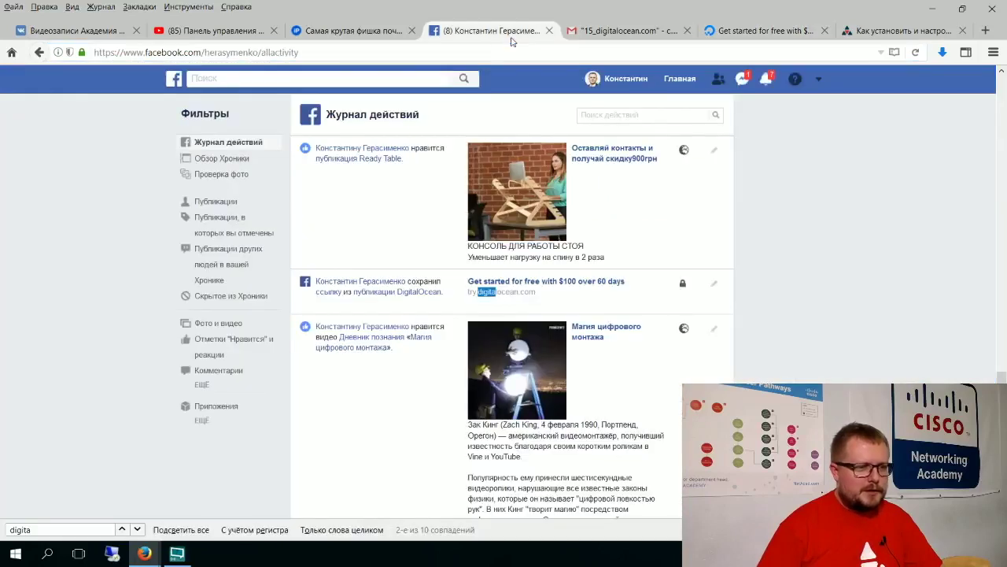
pyautogui.click(174, 83)
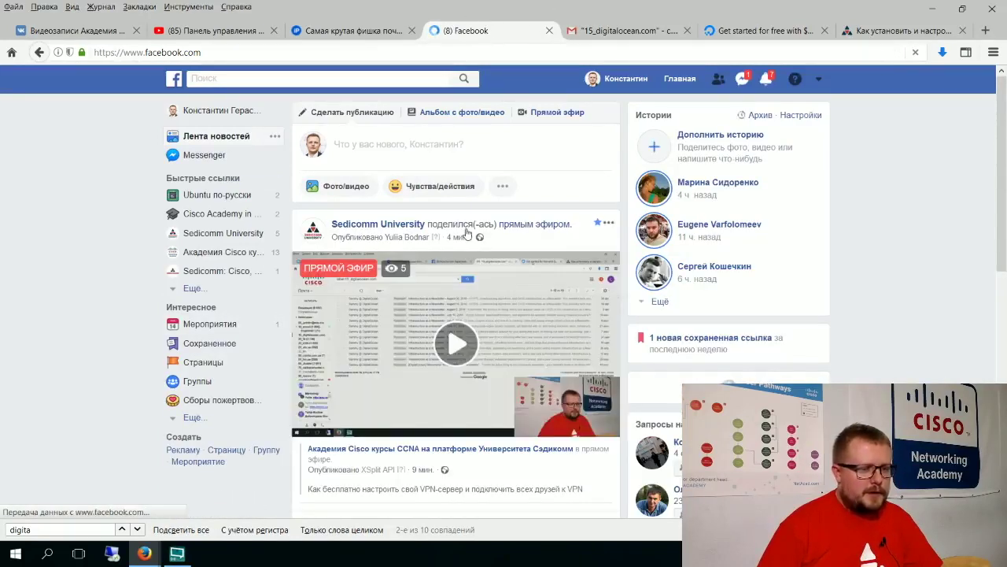
pyautogui.click(193, 30)
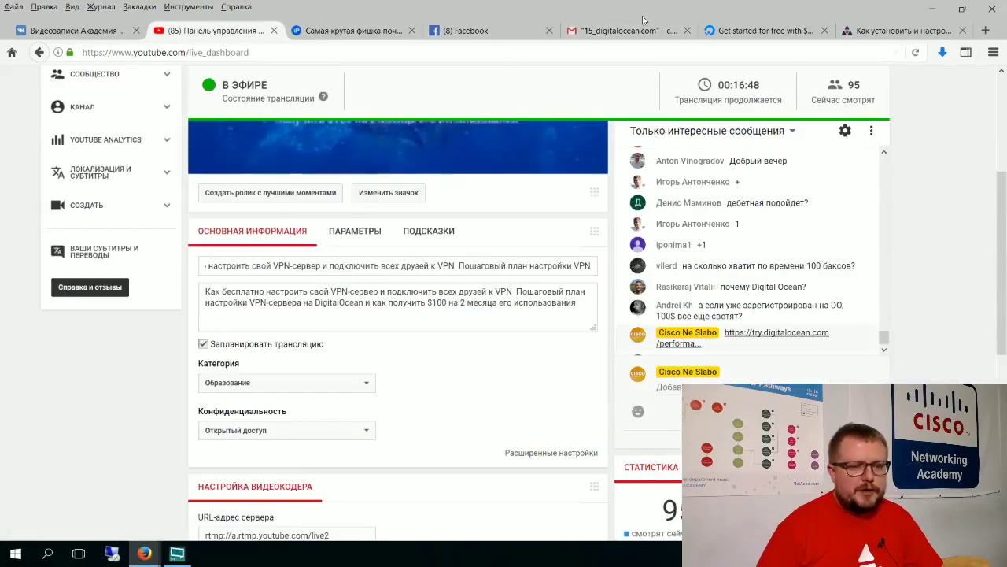
pyautogui.click(757, 29)
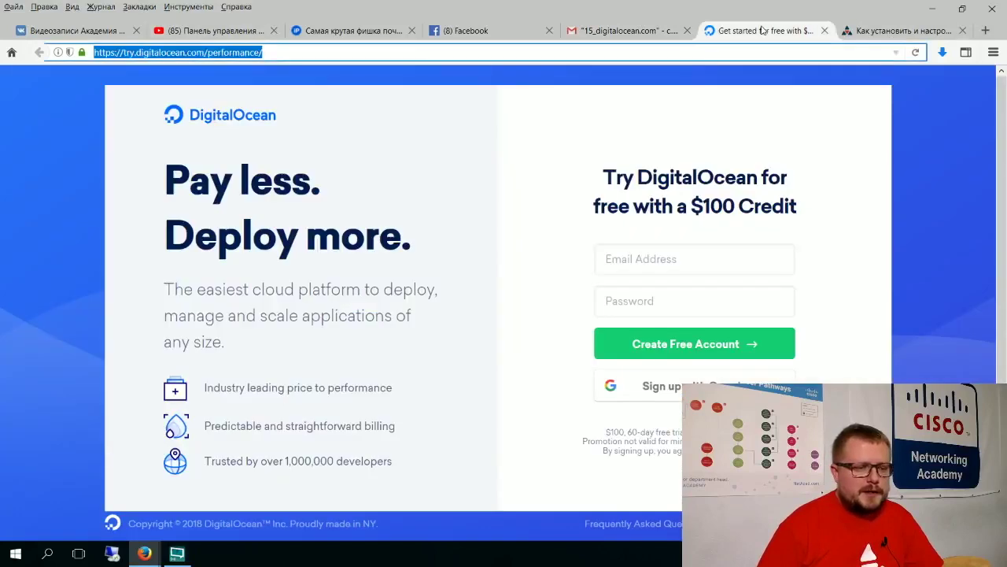
pyautogui.click(656, 269)
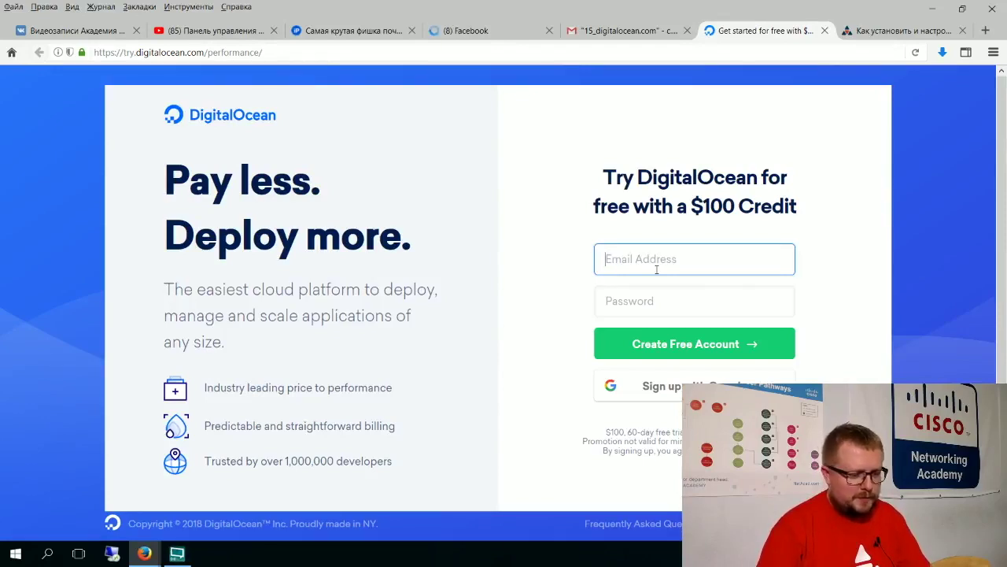
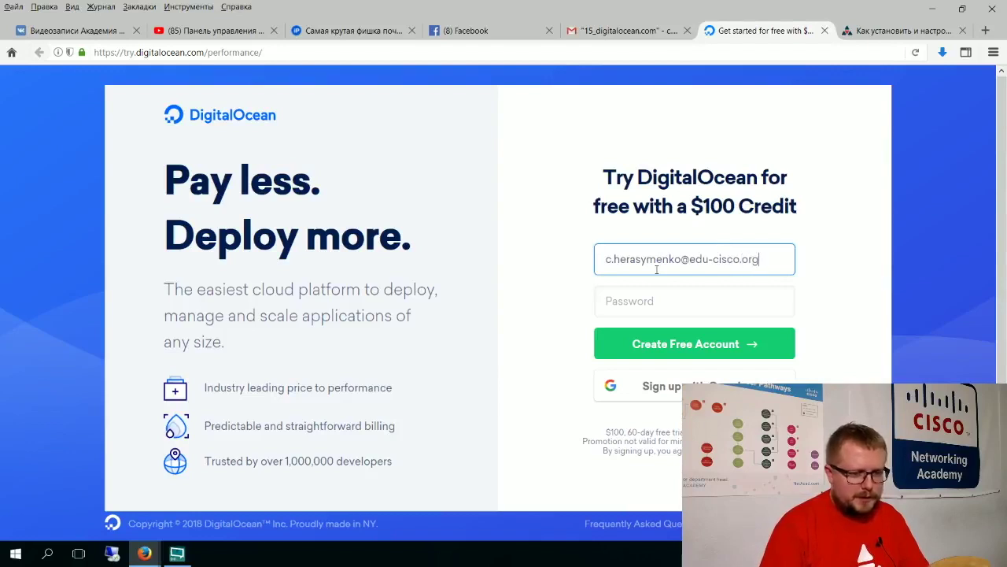
# Step: Enter the user's e-mail address and a new account password, correcting typos along the way
pyautogui.press('Tab')
pyautogui.write('•••')
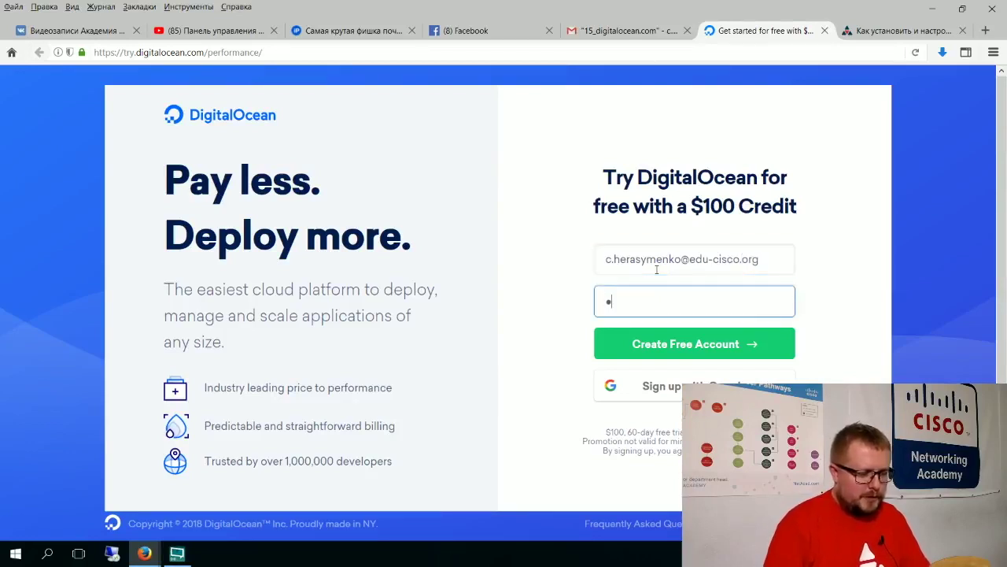
pyautogui.press('BackSpace')
pyautogui.press('BackSpace')
pyautogui.press('BackSpace')
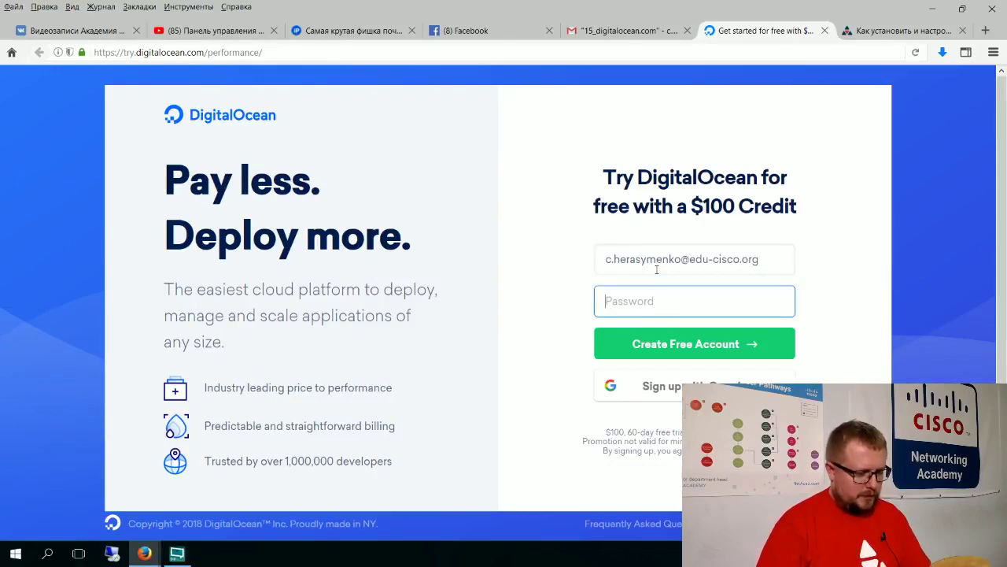
pyautogui.write('••••••••••')
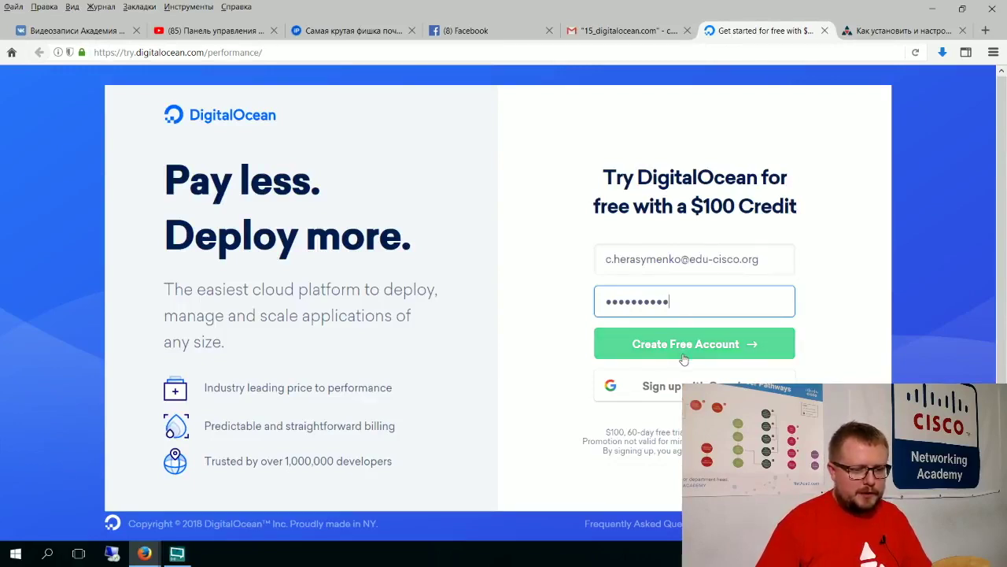
# Step: Submit Create Free Account and select the six traffic-light tiles in the reCAPTCHA
pyautogui.click(730, 350)
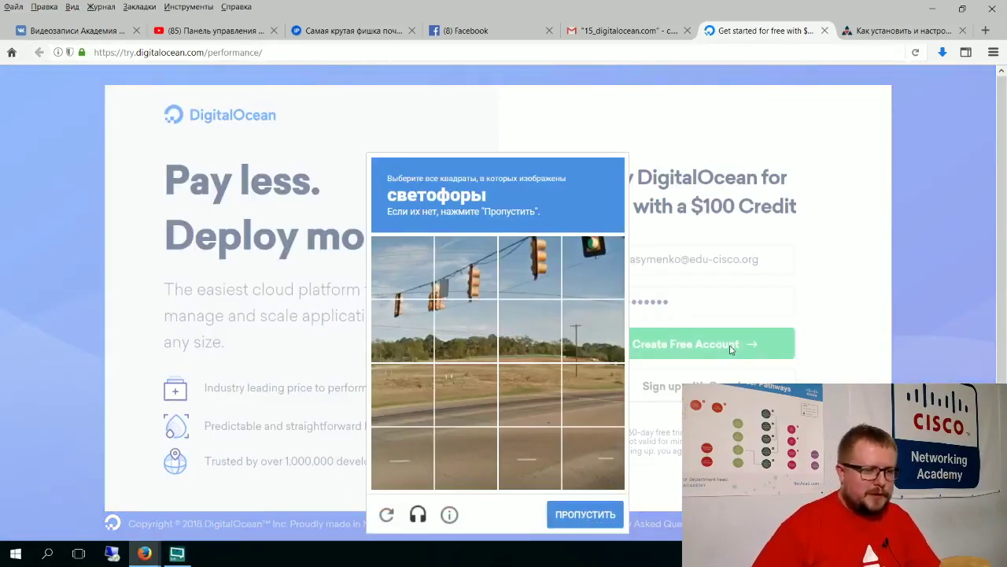
pyautogui.click(387, 269)
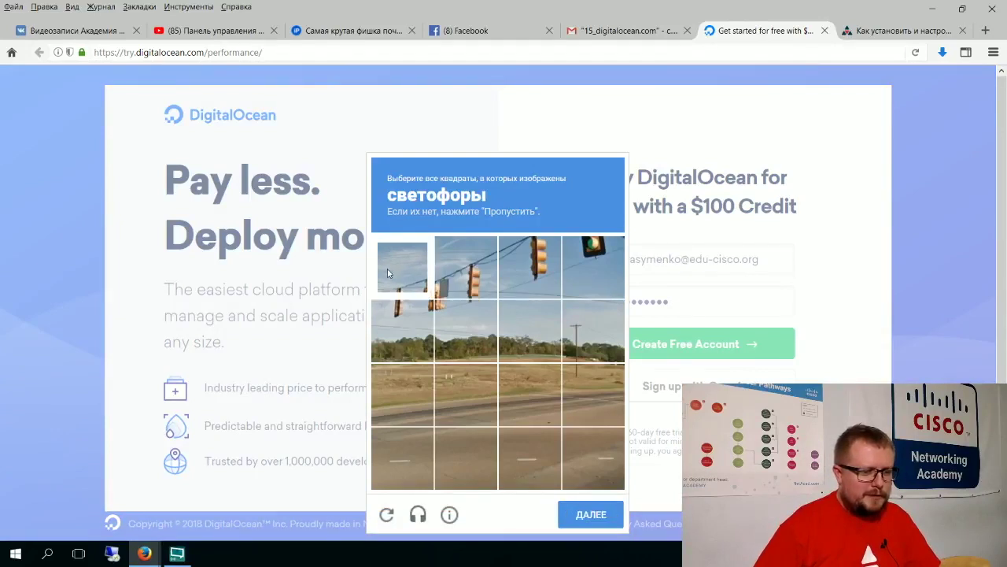
pyautogui.click(452, 277)
pyautogui.click(541, 270)
pyautogui.click(586, 269)
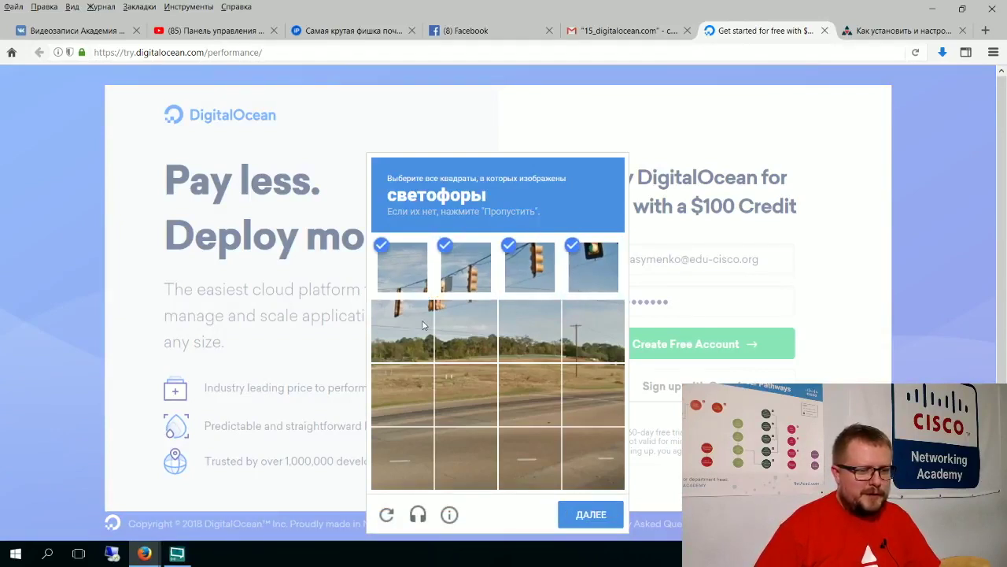
pyautogui.click(404, 320)
pyautogui.click(449, 321)
pyautogui.click(582, 515)
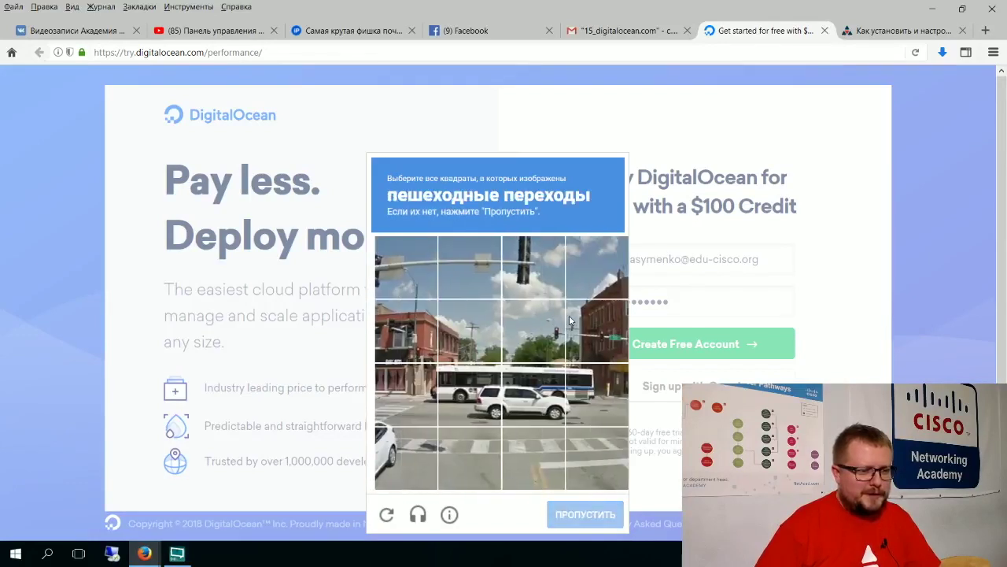
# Step: Select the four bottom-row crosswalk tiles and confirm to finish the reCAPTCHA
pyautogui.click(405, 452)
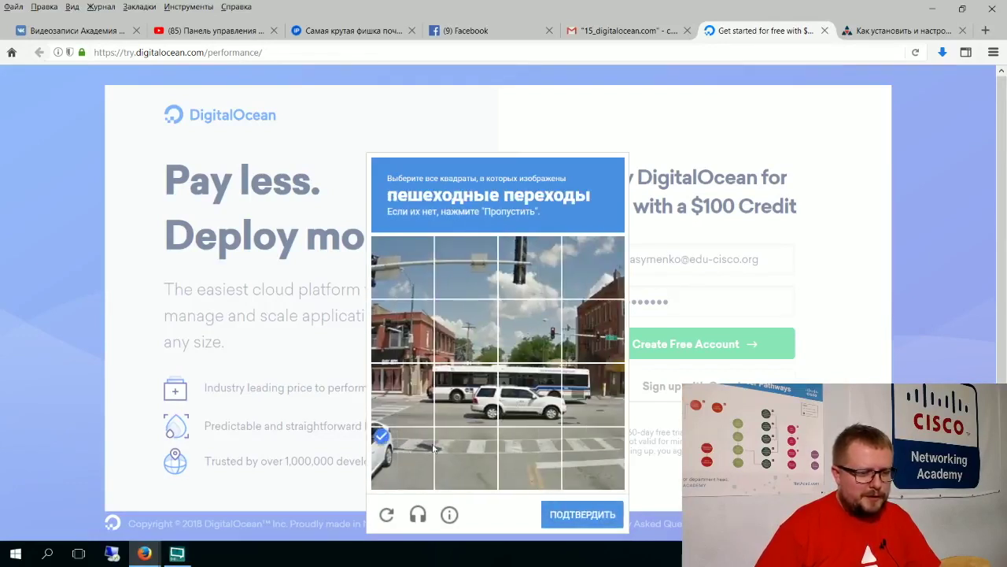
pyautogui.click(466, 455)
pyautogui.click(521, 454)
pyautogui.click(584, 468)
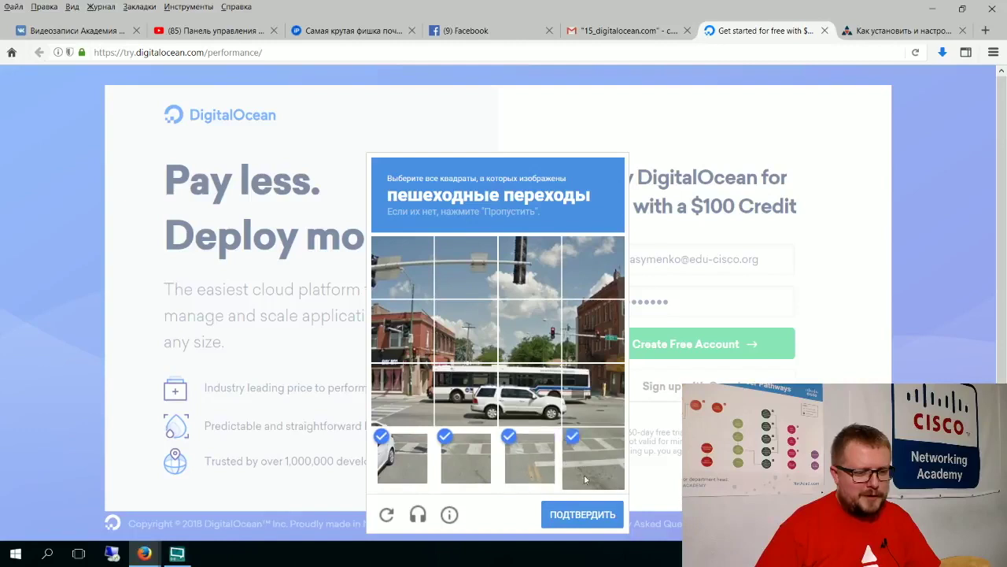
pyautogui.click(580, 516)
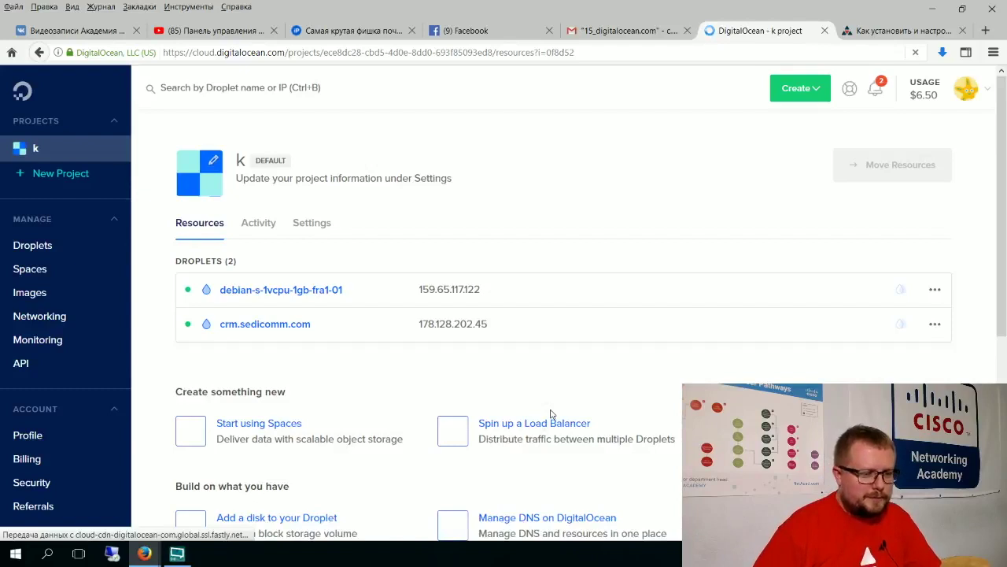
# Step: Log out of the current DigitalOcean account from the avatar menu
pyautogui.click(982, 94)
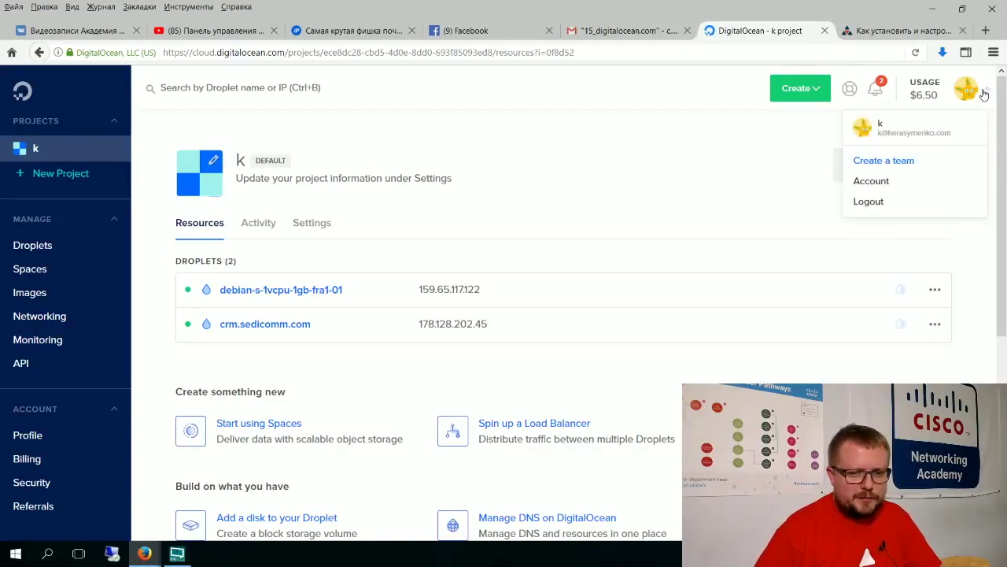
pyautogui.click(865, 203)
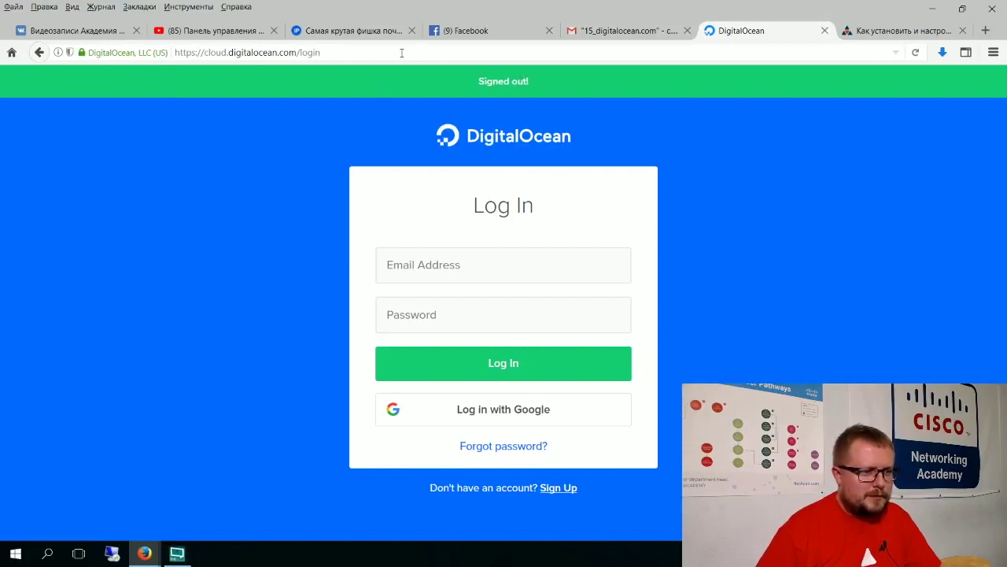
# Step: Go back twice to the $100 credit sign-up page and start filling in the e-mail field
pyautogui.click(37, 53)
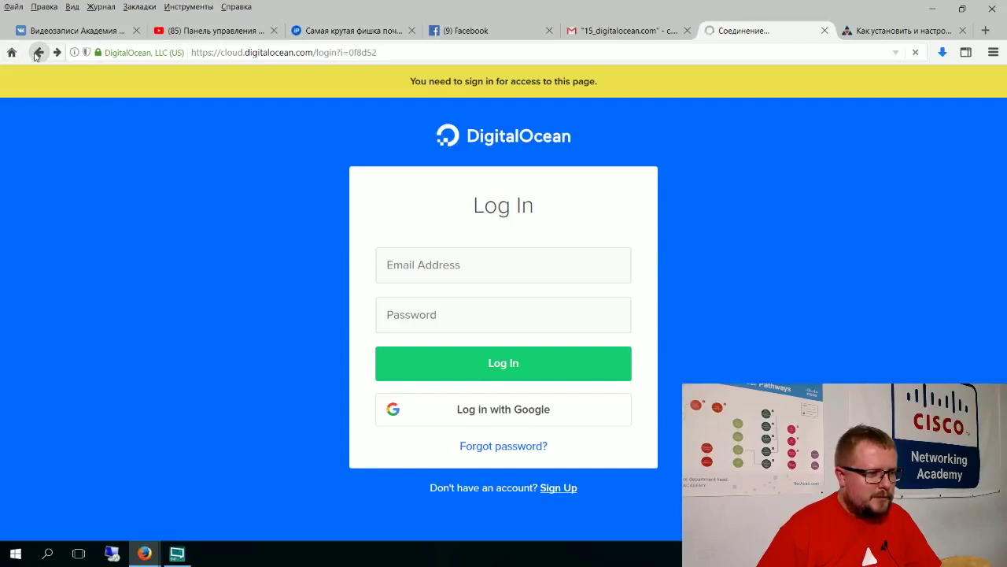
pyautogui.click(37, 53)
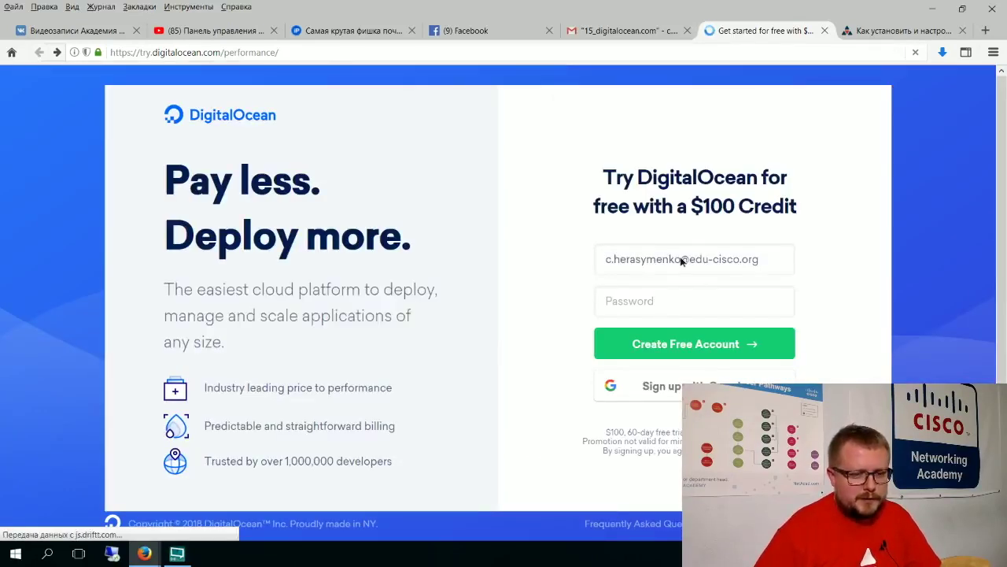
pyautogui.click(683, 260)
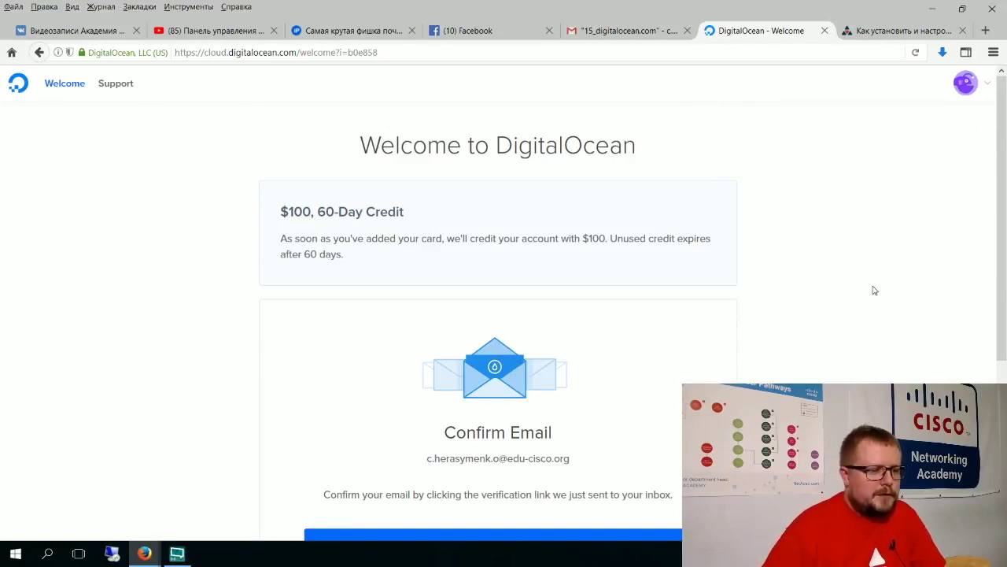
pyautogui.scroll(-3, 370, 240)
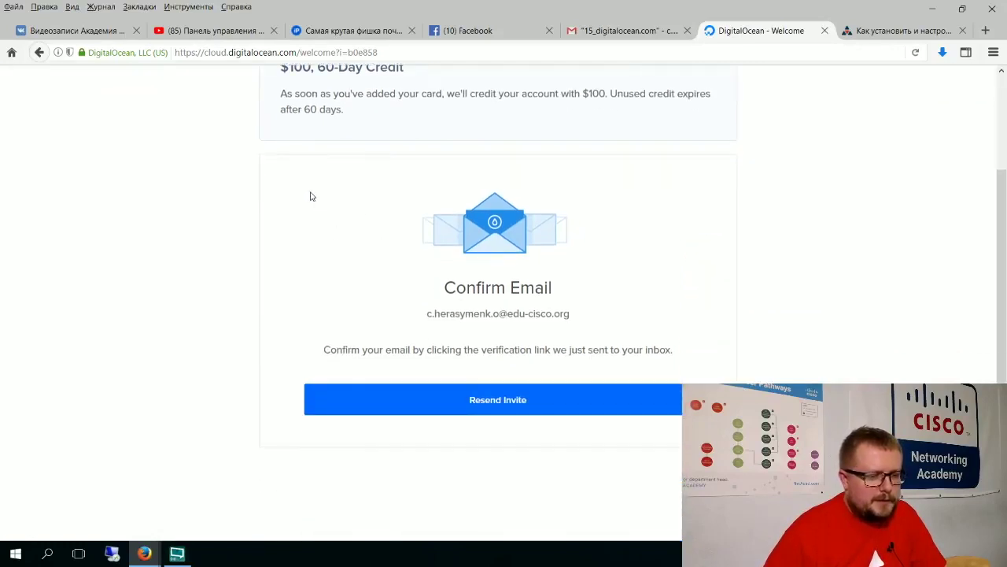
pyautogui.scroll(3, 309, 203)
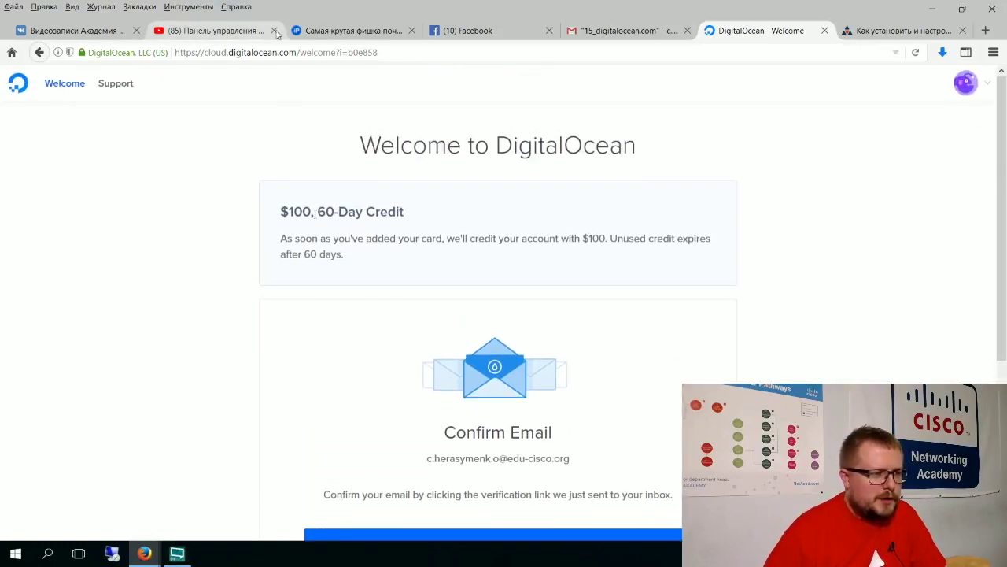
pyautogui.click(620, 30)
pyautogui.click(210, 124)
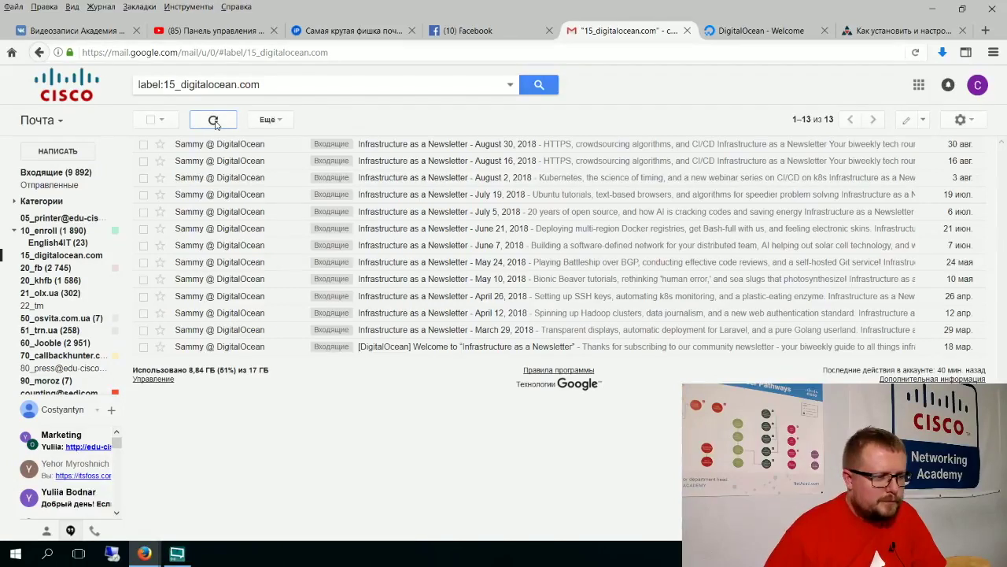
pyautogui.moveTo(88, 246)
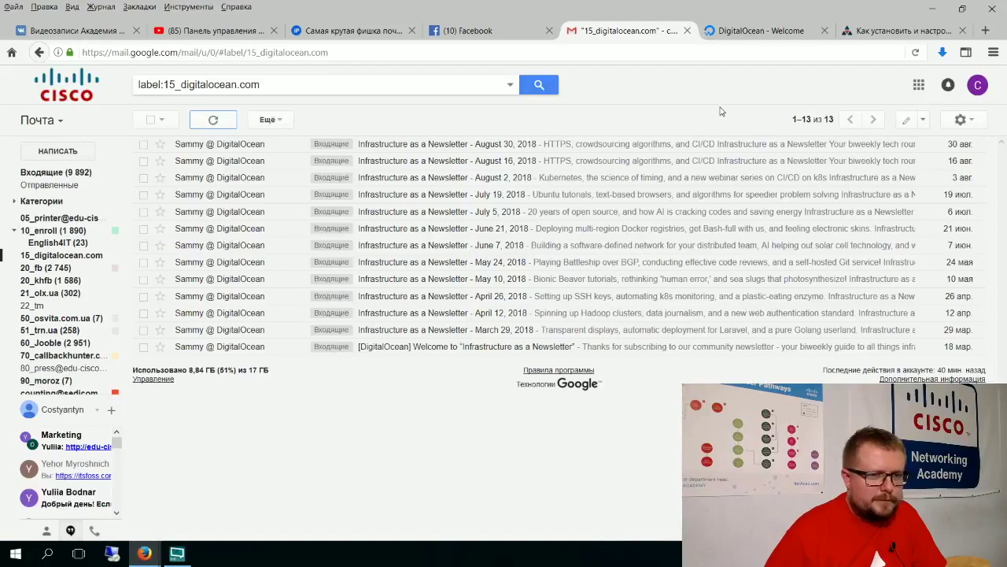
pyautogui.click(746, 28)
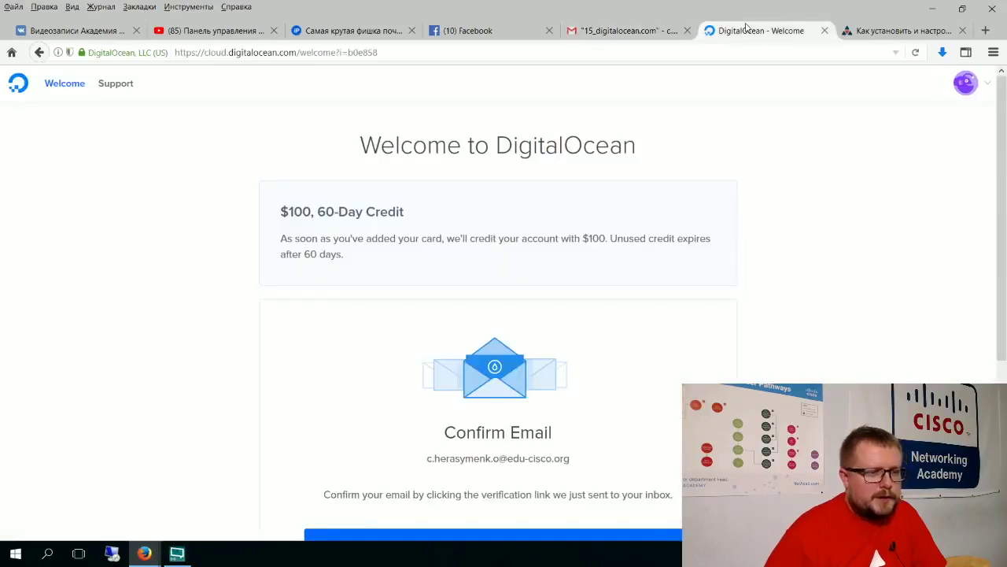
# Step: Resend the account confirmation e-mail via Resend Invite, then switch to Gmail
pyautogui.scroll(-2, 670, 283)
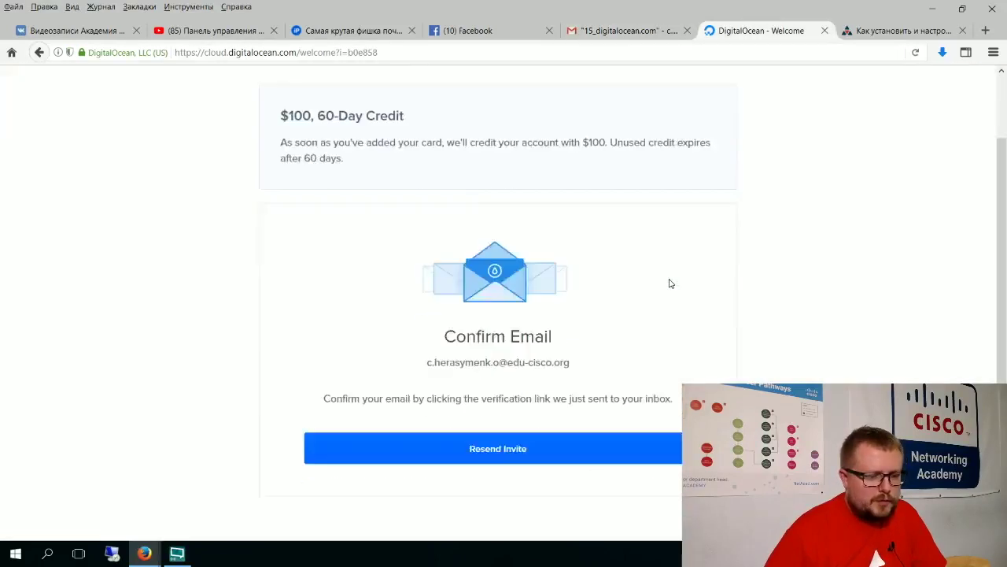
pyautogui.scroll(-3, 671, 283)
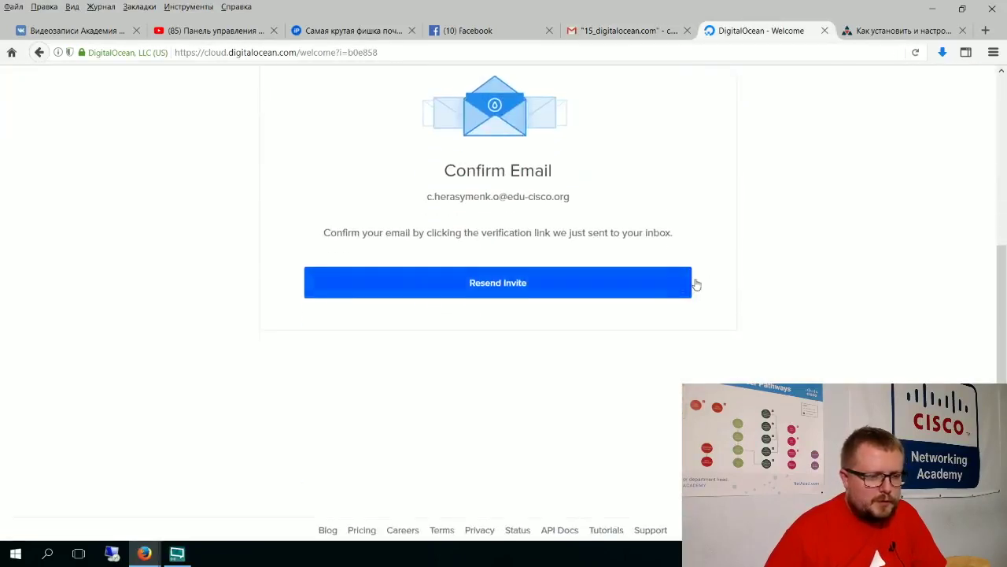
pyautogui.click(503, 290)
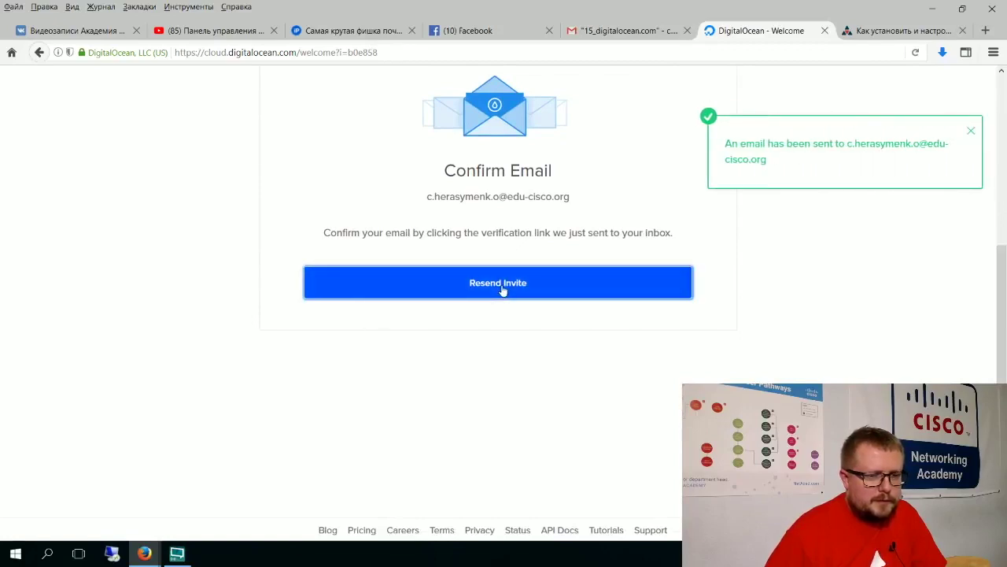
pyautogui.click(621, 30)
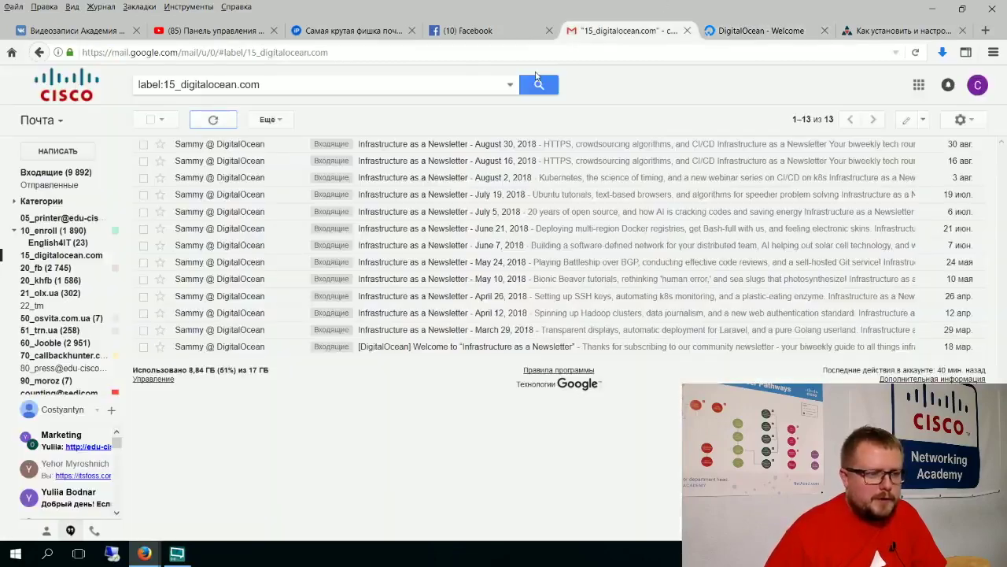
# Step: Refresh Gmail, check Spam for the confirmation e-mail, and return to the 15_digitalocean.com label
pyautogui.click(212, 119)
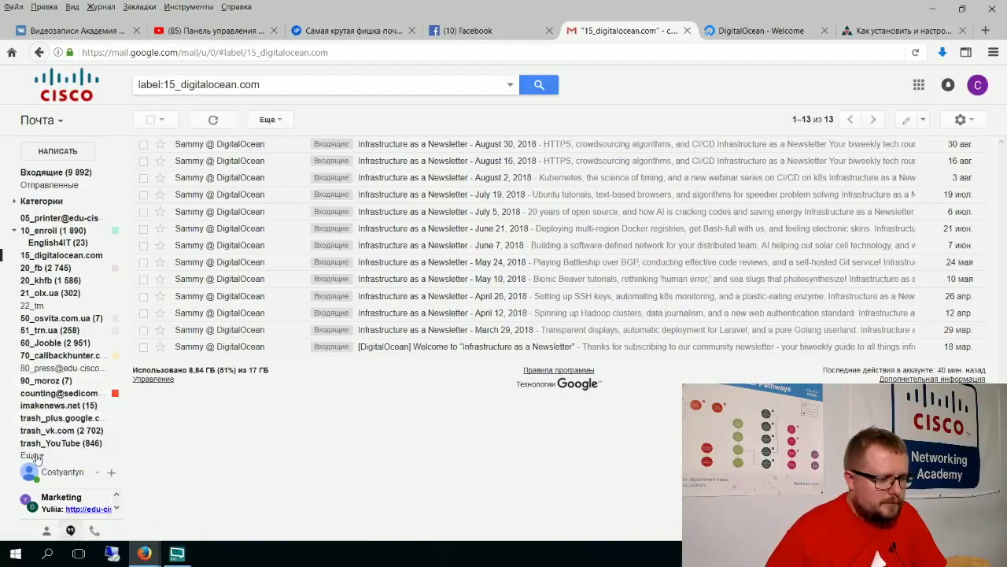
pyautogui.scroll(-2, 55, 438)
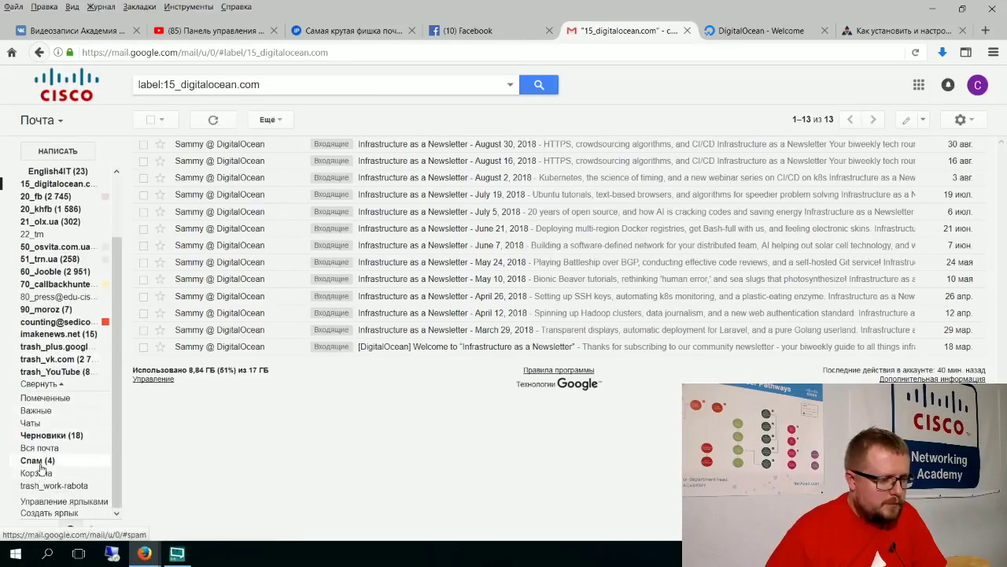
pyautogui.click(38, 463)
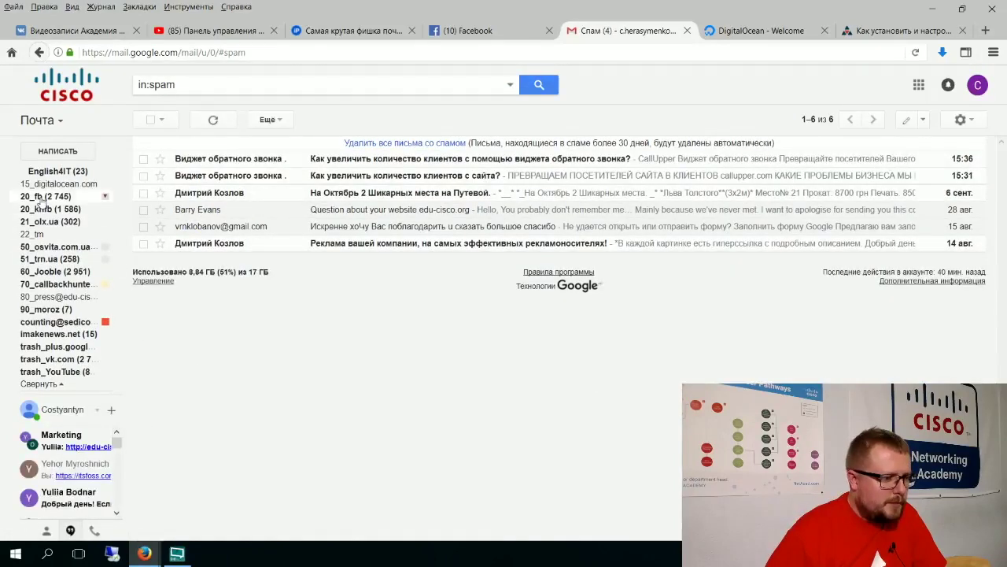
pyautogui.click(52, 184)
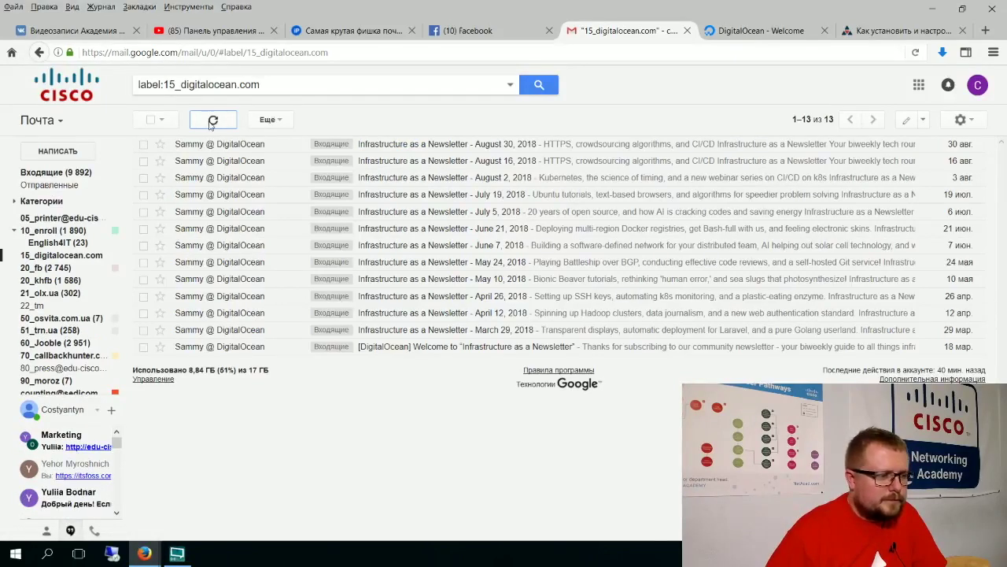
# Step: Return to the DigitalOcean welcome page and bring its Billing Info card and address form into view
pyautogui.click(756, 32)
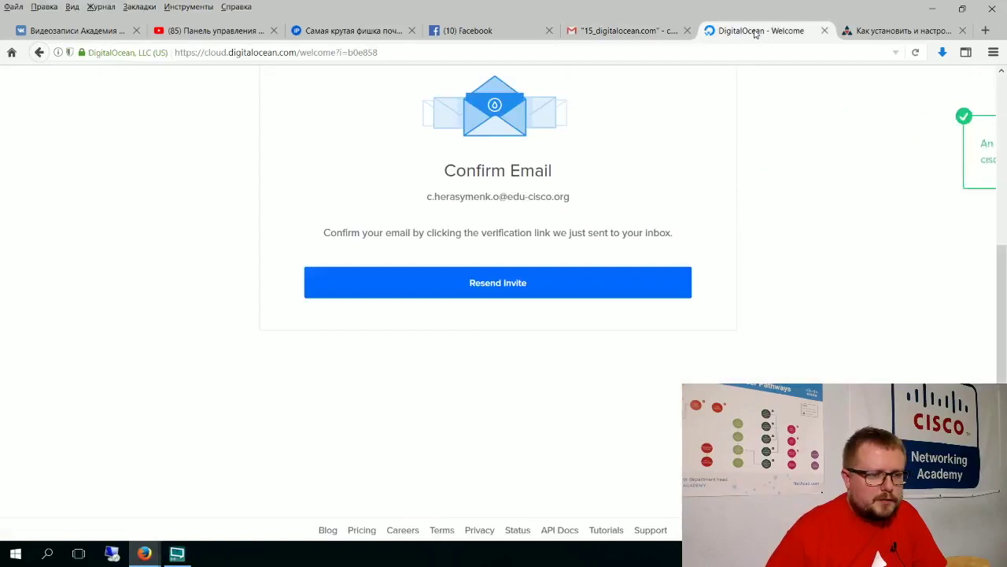
pyautogui.scroll(5, 754, 163)
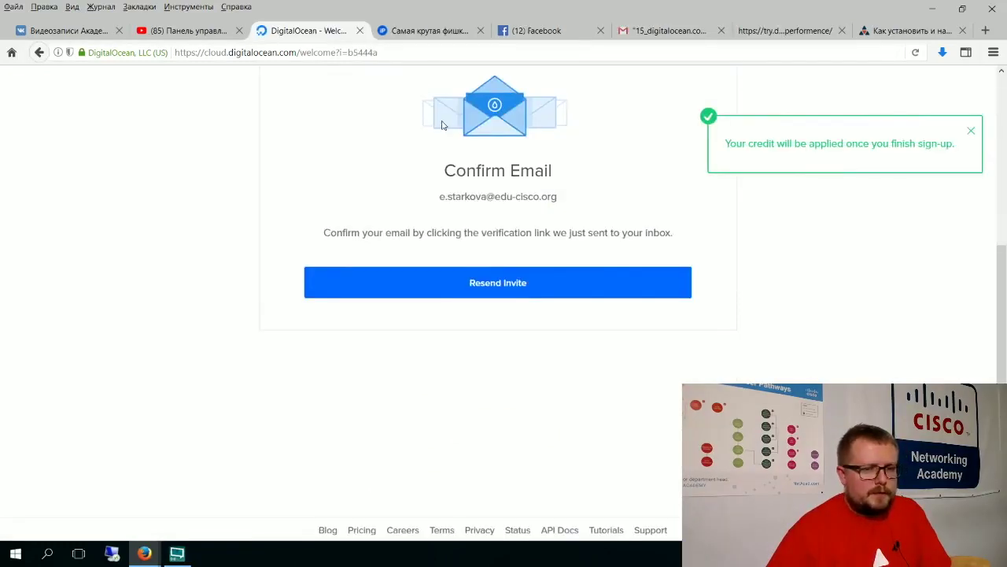
pyautogui.scroll(5, 485, 139)
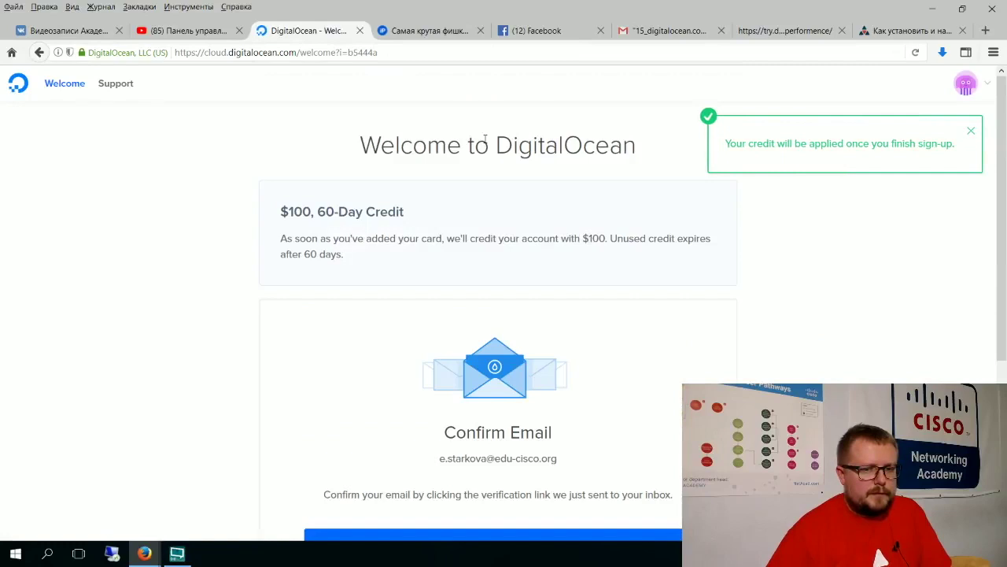
pyautogui.scroll(-3, 727, 314)
pyautogui.scroll(2, 728, 316)
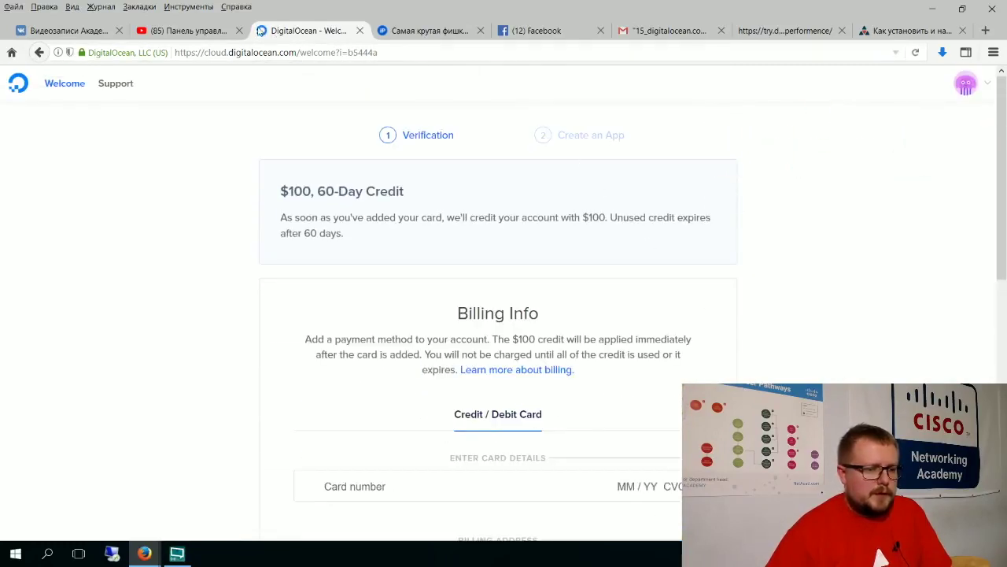
pyautogui.scroll(-10, 244, 272)
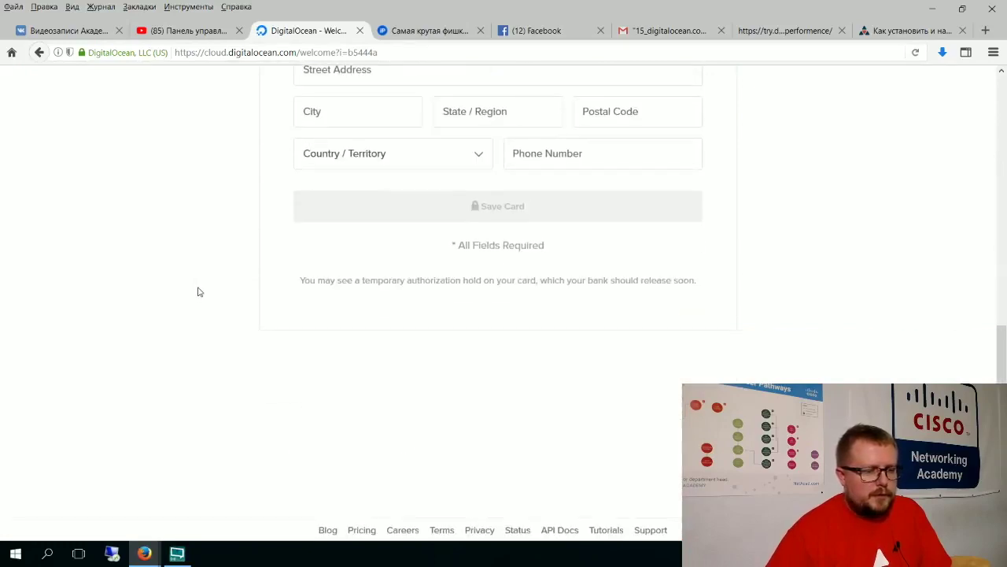
pyautogui.scroll(4, 200, 292)
# Step: Enter the card details plus name, street, city, region, postcode, country Ukraine and phone, then save
pyautogui.click(521, 234)
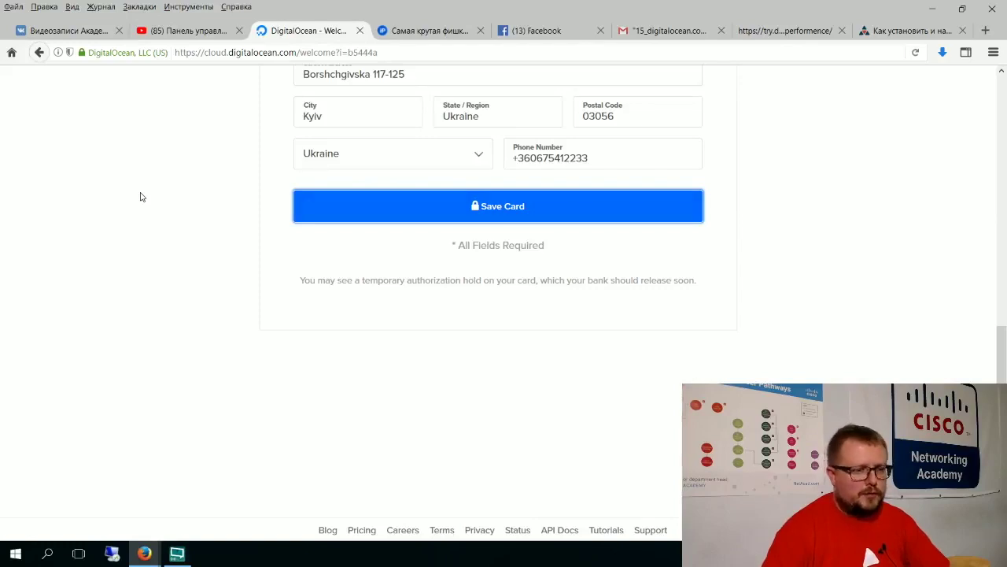
pyautogui.scroll(1, 140, 197)
pyautogui.press('Return')
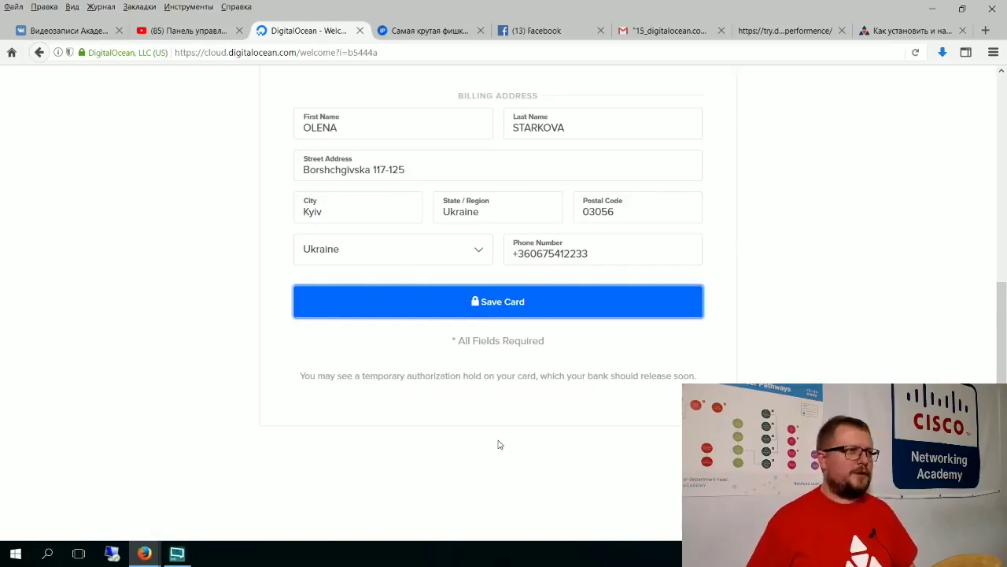
pyautogui.scroll(-1, 497, 444)
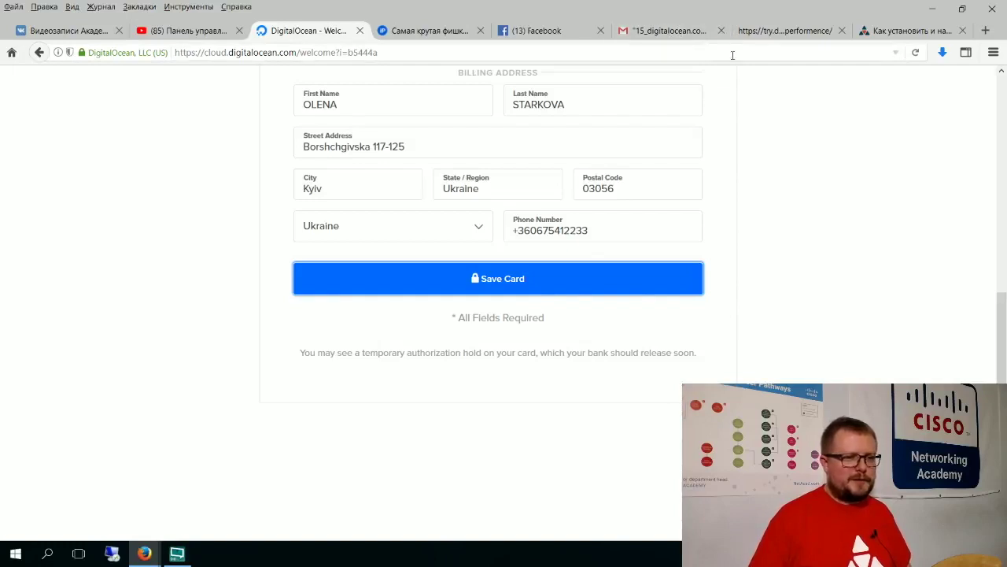
# Step: Reload Gmail's 15_digitalocean.com label to check for the DigitalOcean confirmation email
pyautogui.click(655, 28)
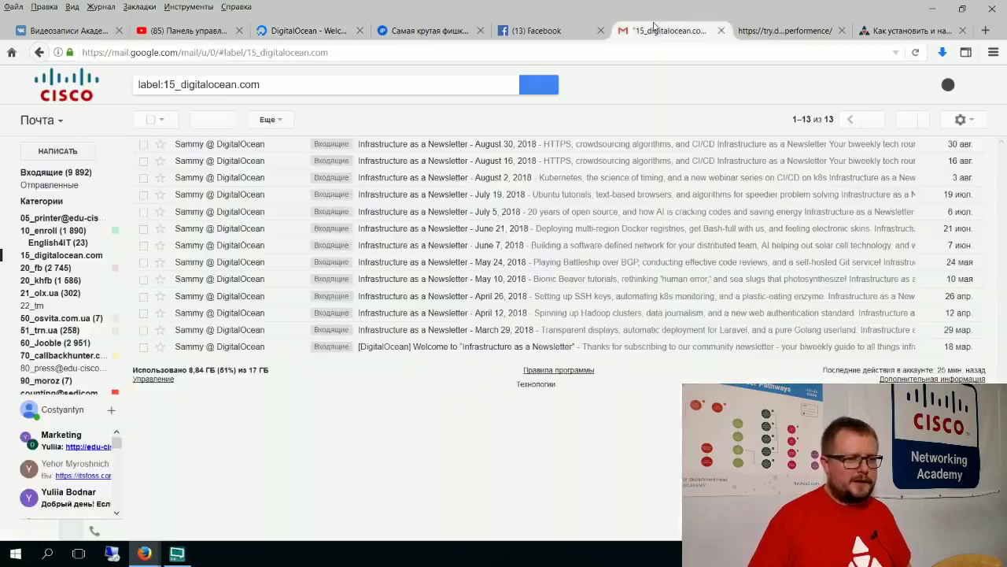
pyautogui.click(216, 119)
pyautogui.hotkey('alt', 'Tab')
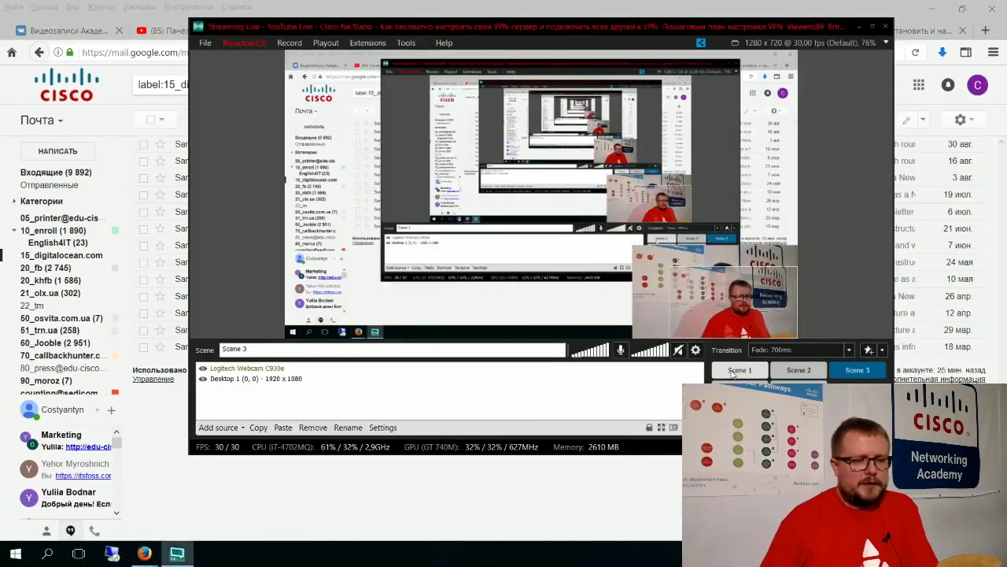
pyautogui.click(740, 371)
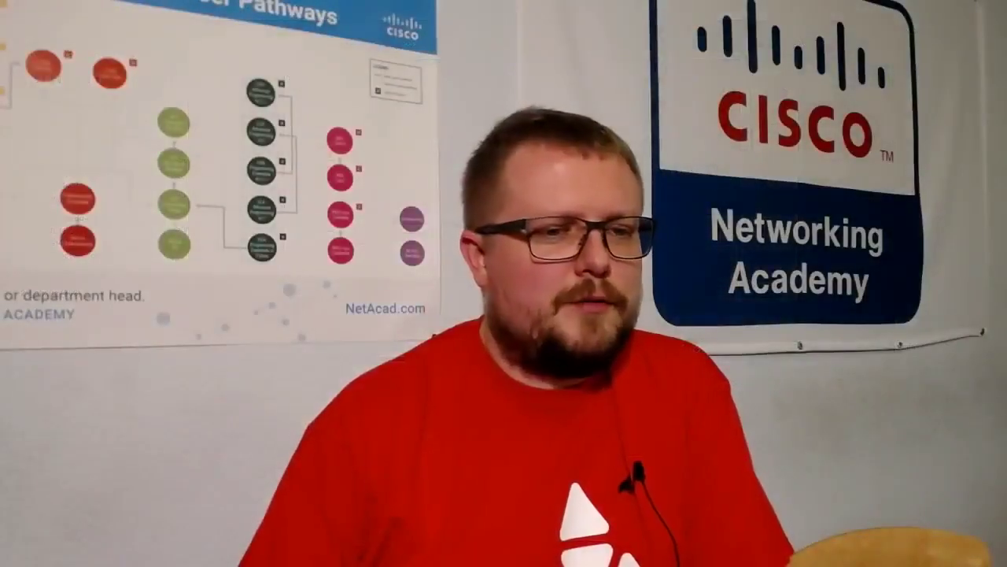